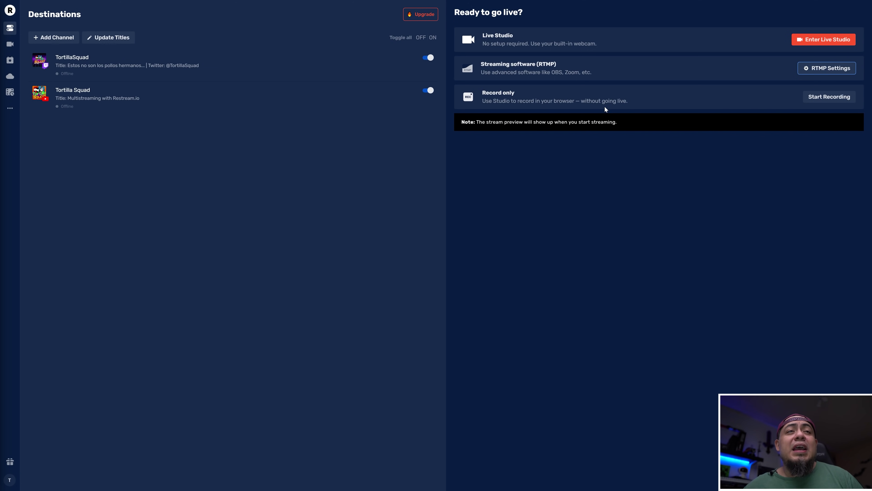
Update the stream details on all channels with title "Vamos a relajarnos", description "Pintando" and content type Music & Art
{"action": "left_click", "coordinate": [122, 38]}
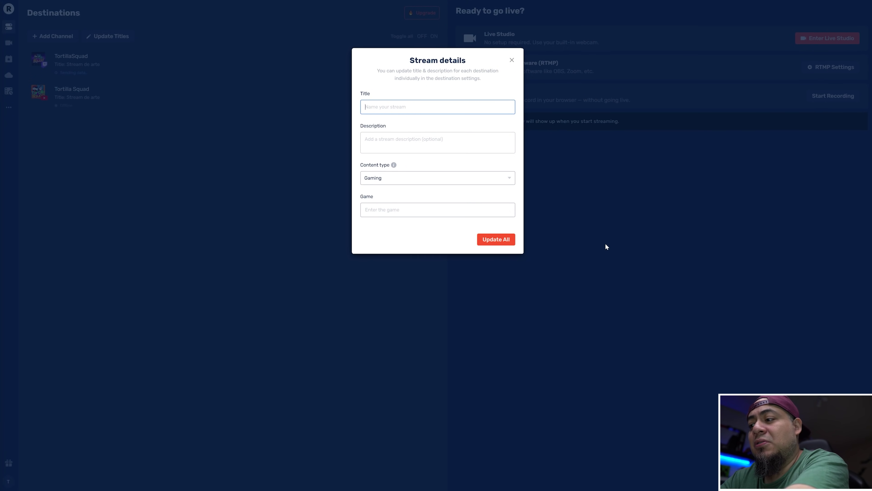
{"action": "type", "text": "Vamos a relajarnos"}
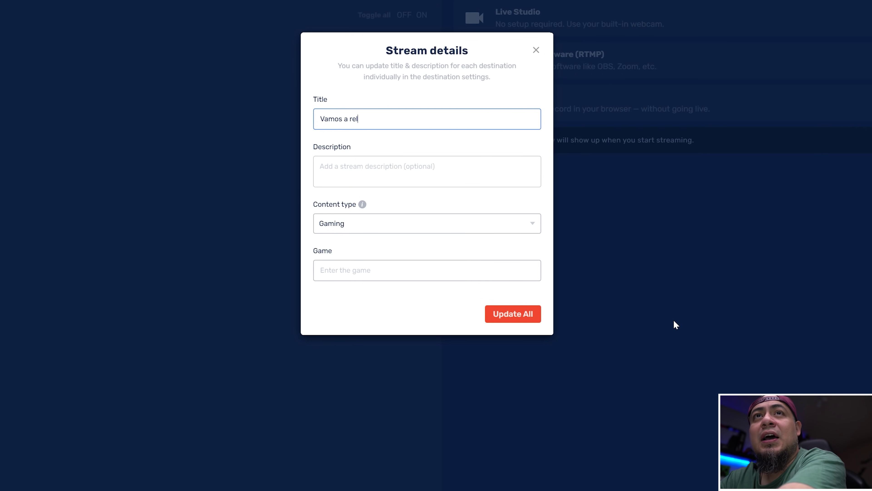
{"action": "key", "text": "Tab"}
{"action": "type", "text": "Pintando"}
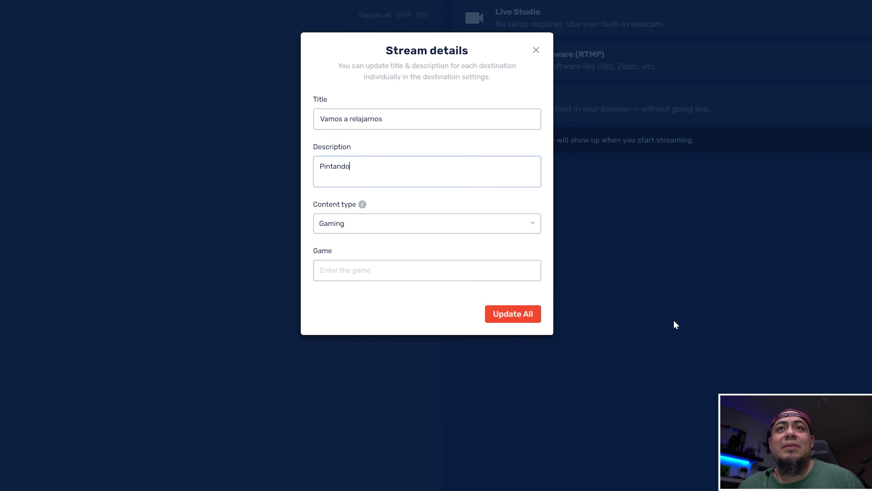
{"action": "left_click", "coordinate": [382, 228]}
{"action": "left_click", "coordinate": [379, 247]}
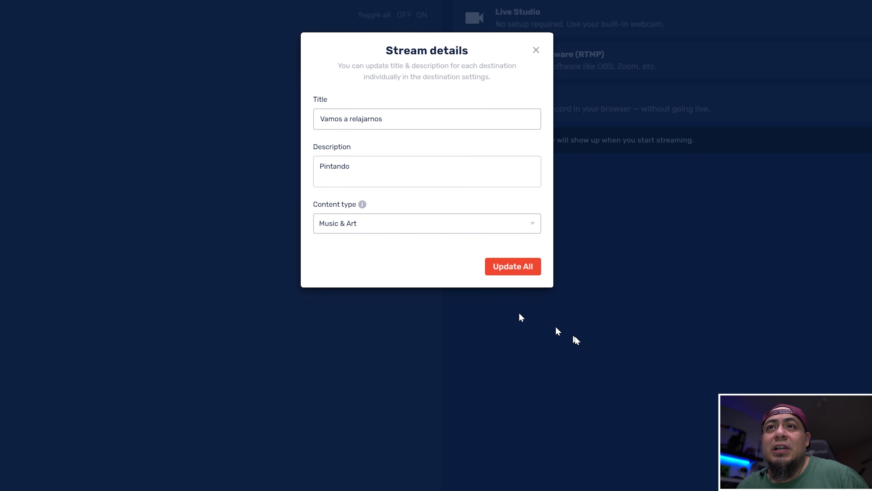
{"action": "left_click", "coordinate": [522, 274]}
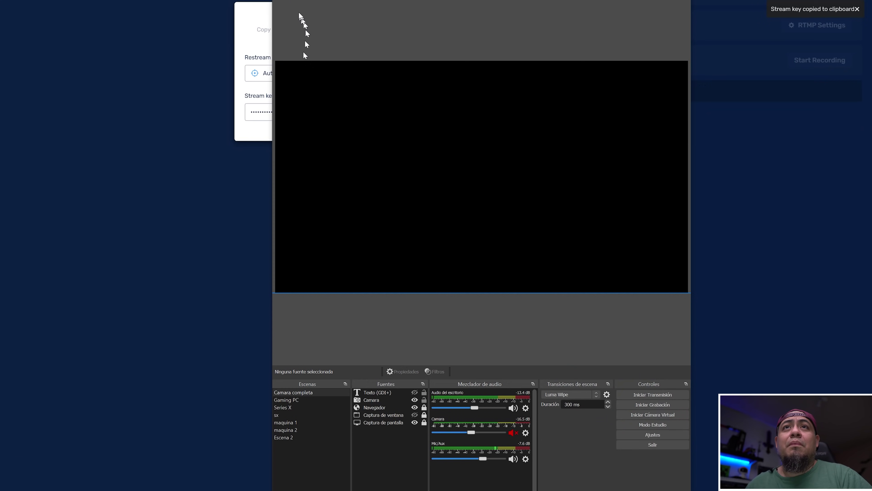
In OBS Studio, open the stream settings and set the streaming service to Restream.io
{"action": "left_click", "coordinate": [295, 5]}
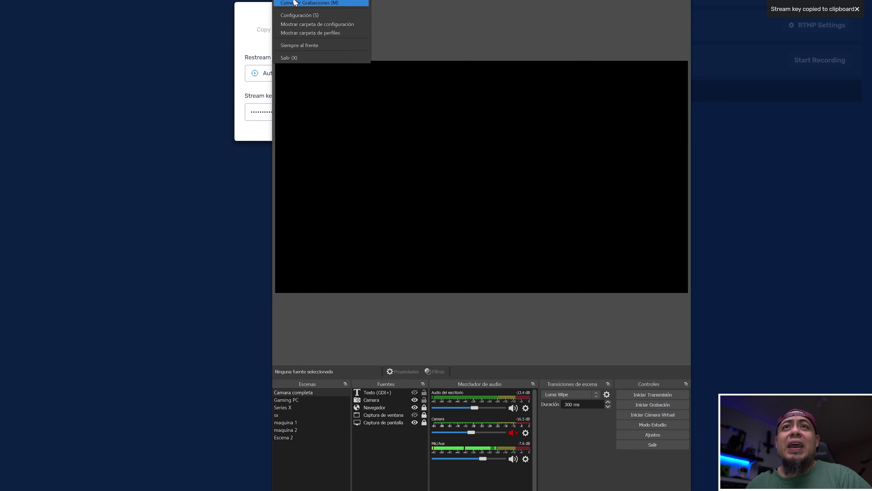
{"action": "left_click", "coordinate": [299, 16]}
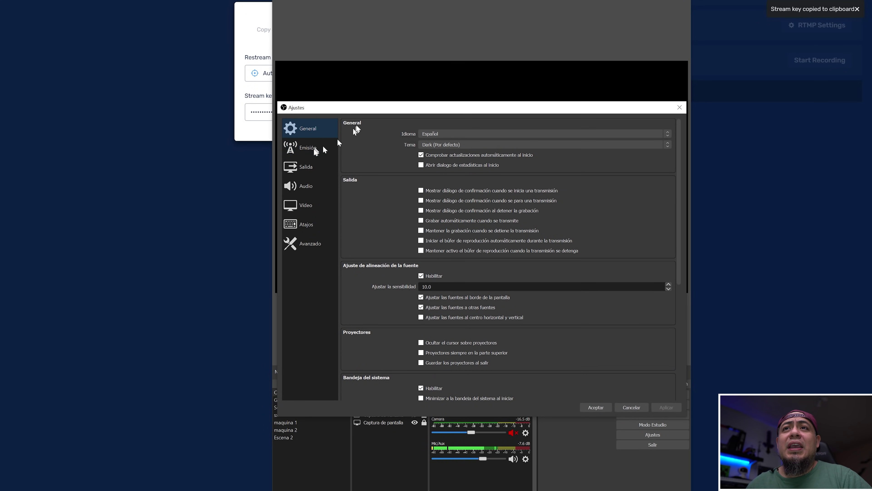
{"action": "left_click", "coordinate": [310, 148]}
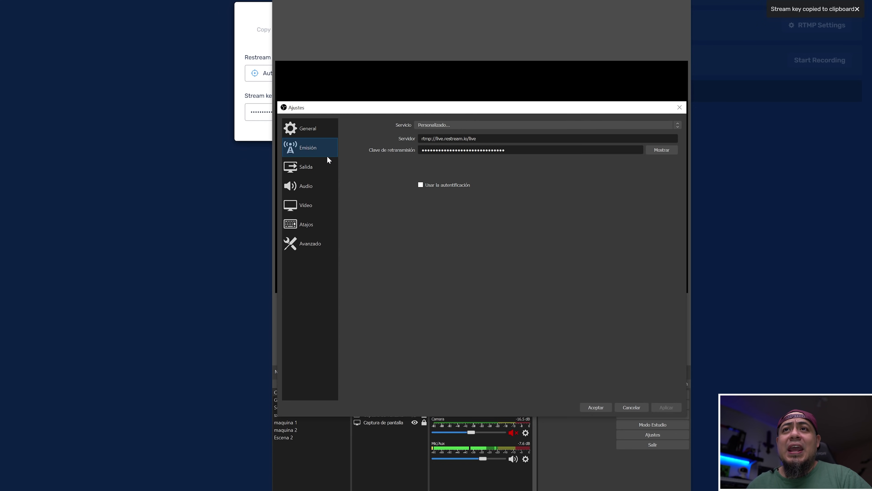
{"action": "left_click", "coordinate": [462, 126]}
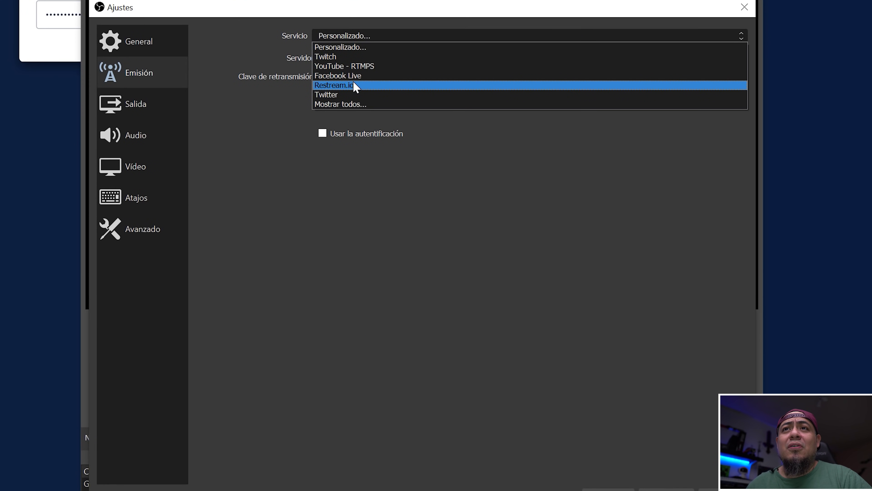
{"action": "left_click", "coordinate": [440, 156]}
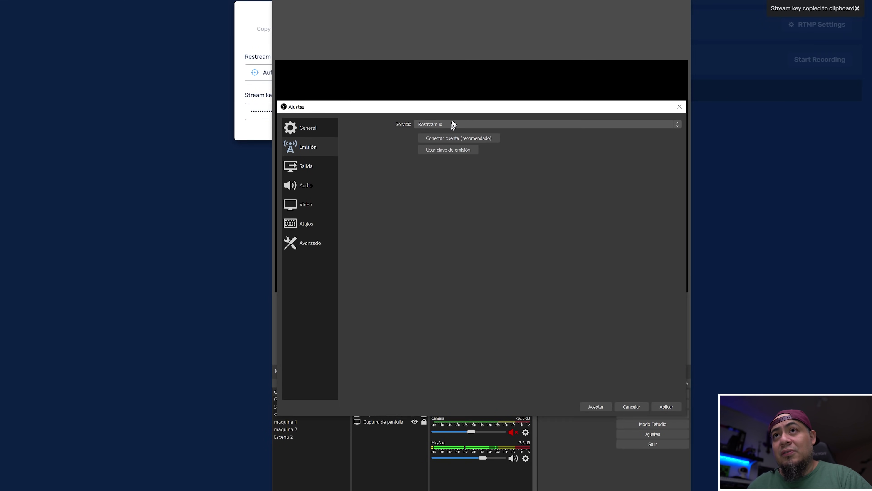
Connect the Restream account, allow OBS Studio to use it, and nudge the stream information window slightly
{"action": "left_click", "coordinate": [458, 137]}
{"action": "left_click", "coordinate": [453, 188]}
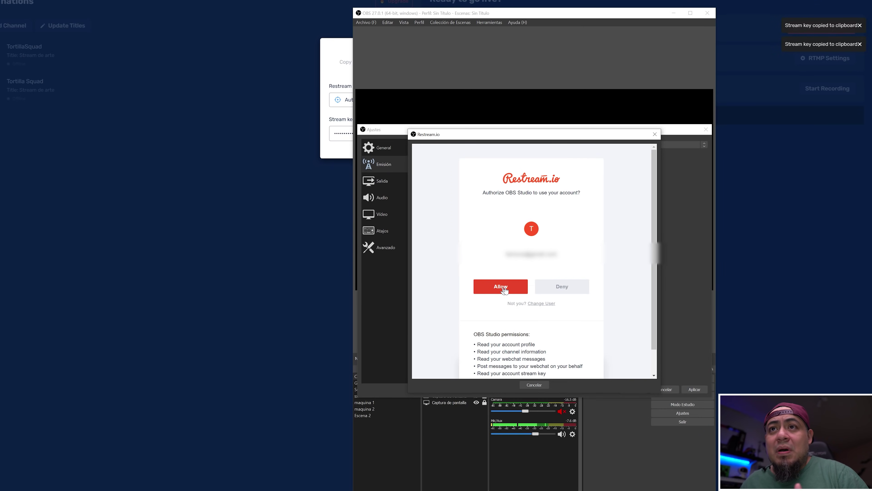
{"action": "left_click", "coordinate": [503, 287]}
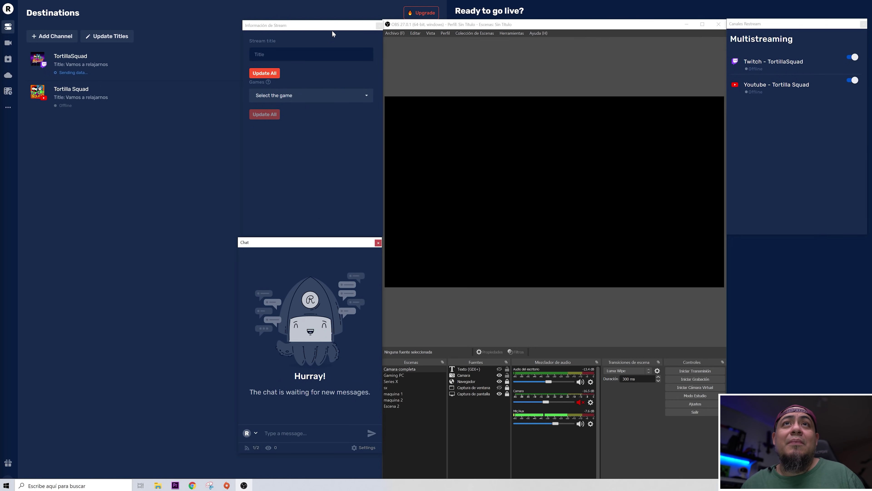
{"action": "left_click_drag", "start_coordinate": [331, 28], "coordinate": [328, 30]}
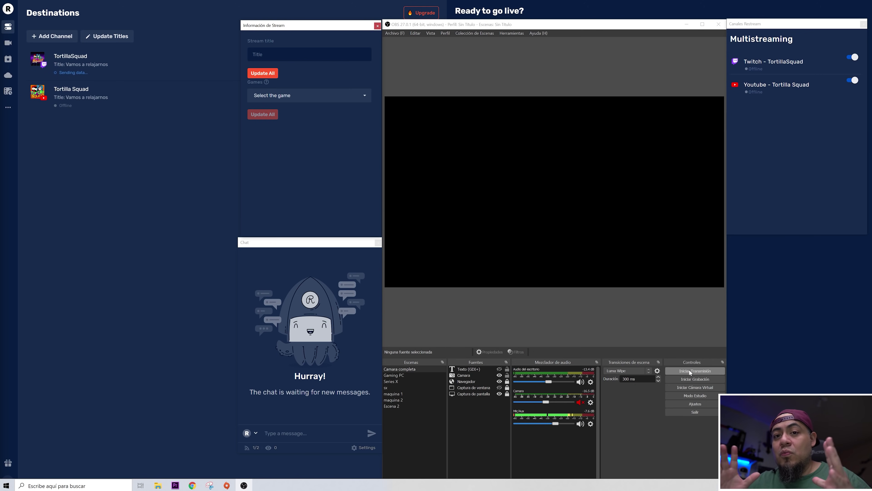
{"action": "left_click", "coordinate": [595, 317]}
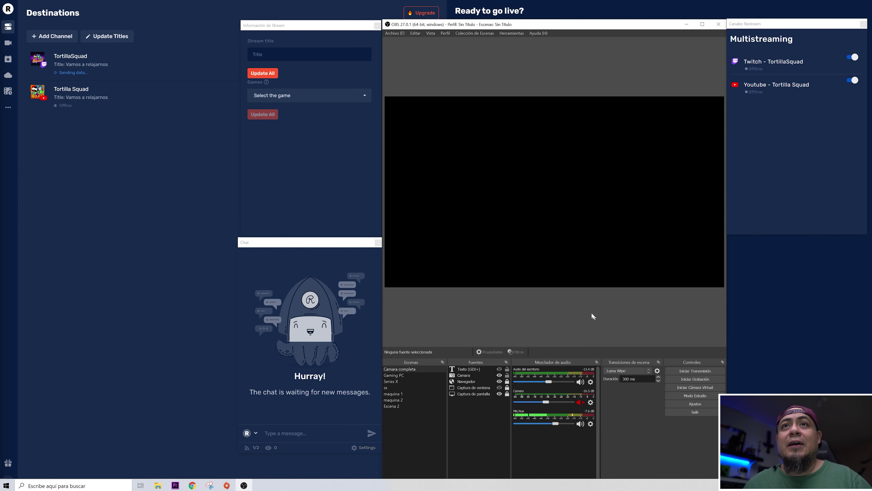
Open the output settings and choose x264 as the streaming encoder
{"action": "left_click", "coordinate": [394, 33]}
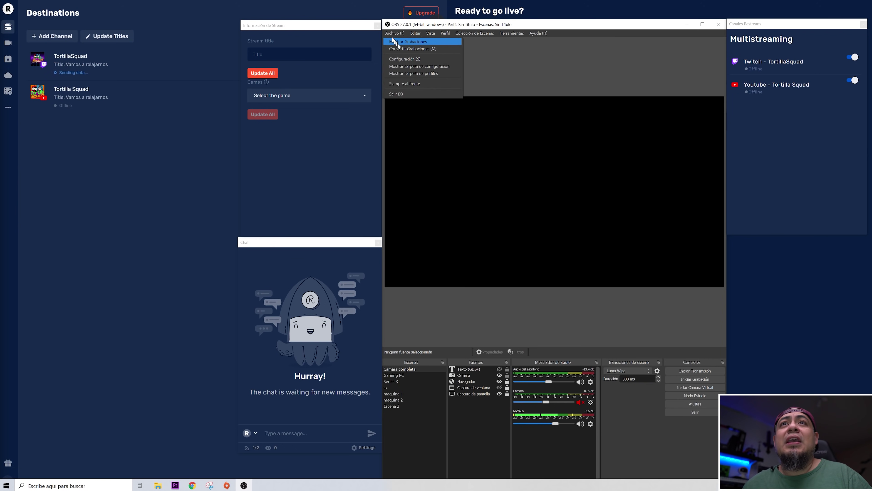
{"action": "left_click", "coordinate": [400, 57]}
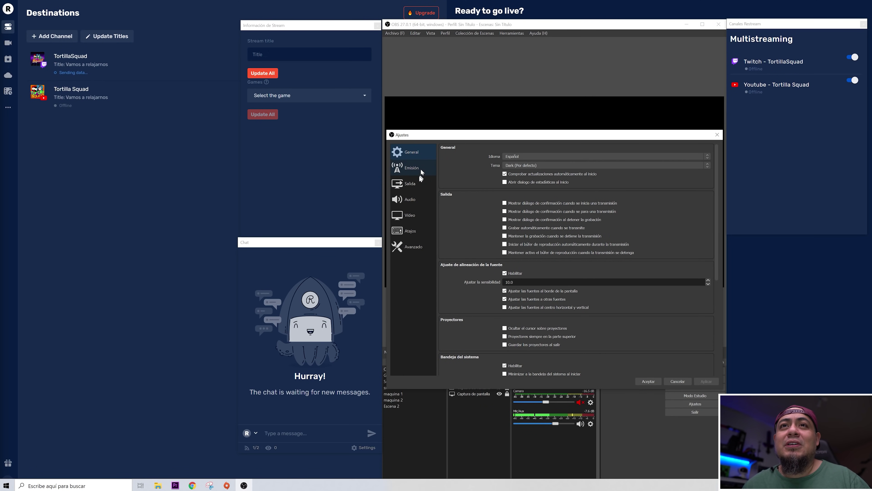
{"action": "left_click", "coordinate": [419, 184]}
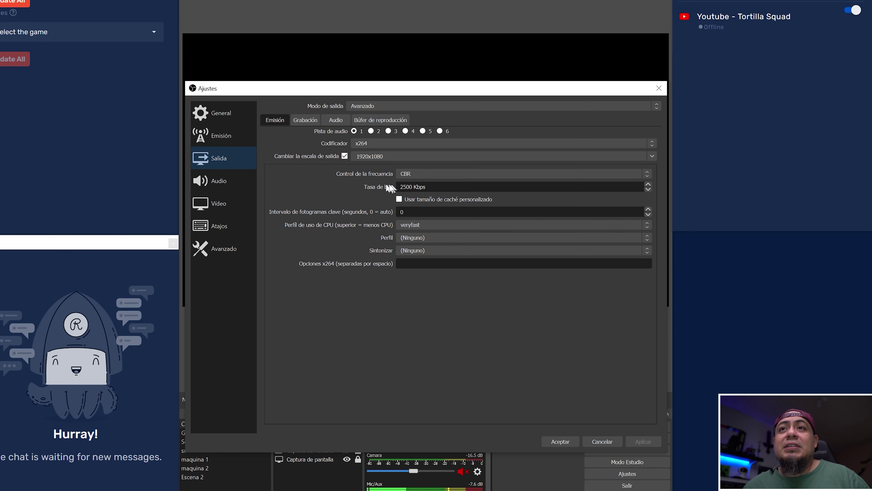
{"action": "left_click", "coordinate": [384, 144]}
{"action": "left_click", "coordinate": [385, 150]}
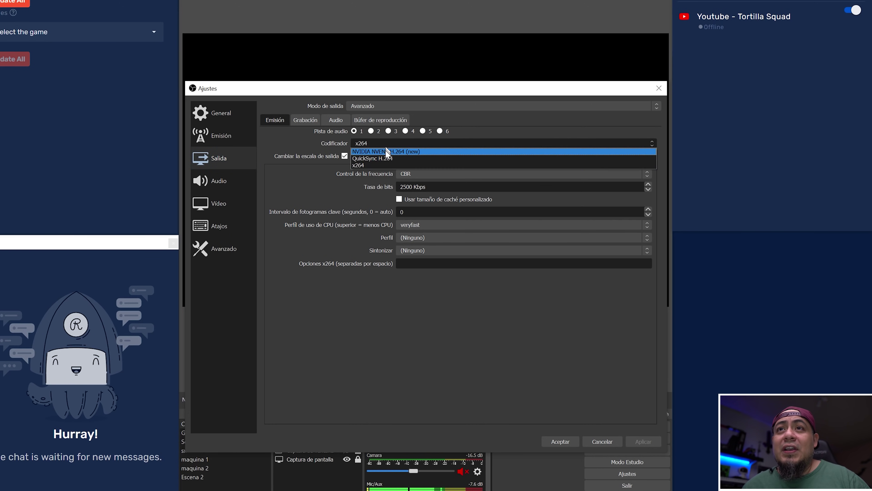
{"action": "left_click", "coordinate": [376, 167]}
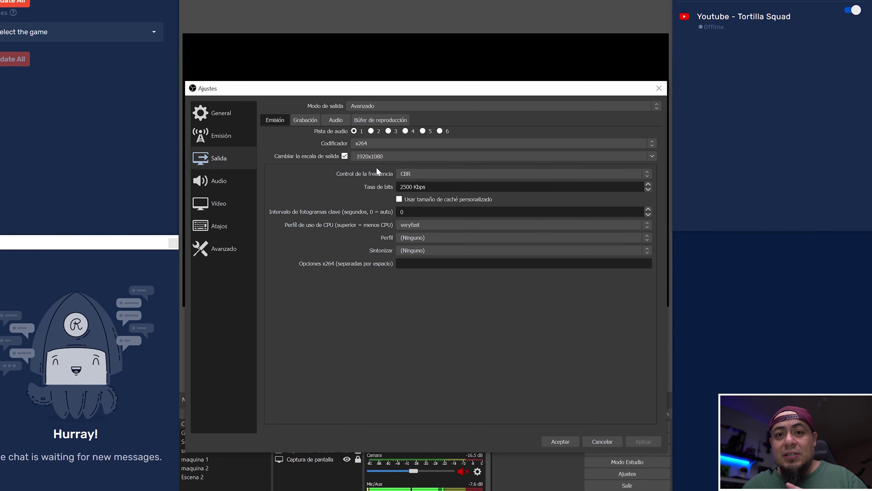
Keep the rate control on CBR and set the streaming bitrate to 3500 Kbps
{"action": "left_click", "coordinate": [423, 174]}
{"action": "left_click", "coordinate": [424, 175]}
{"action": "left_click_drag", "start_coordinate": [413, 186], "coordinate": [351, 184]}
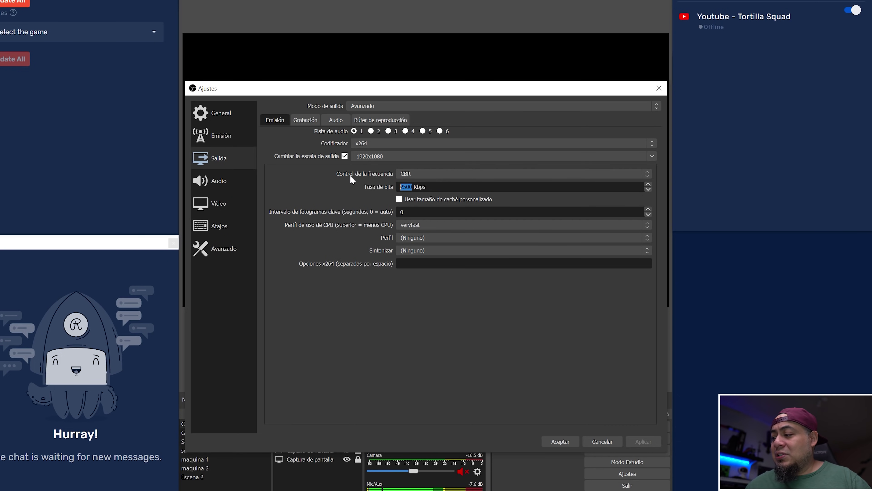
{"action": "type", "text": "3500"}
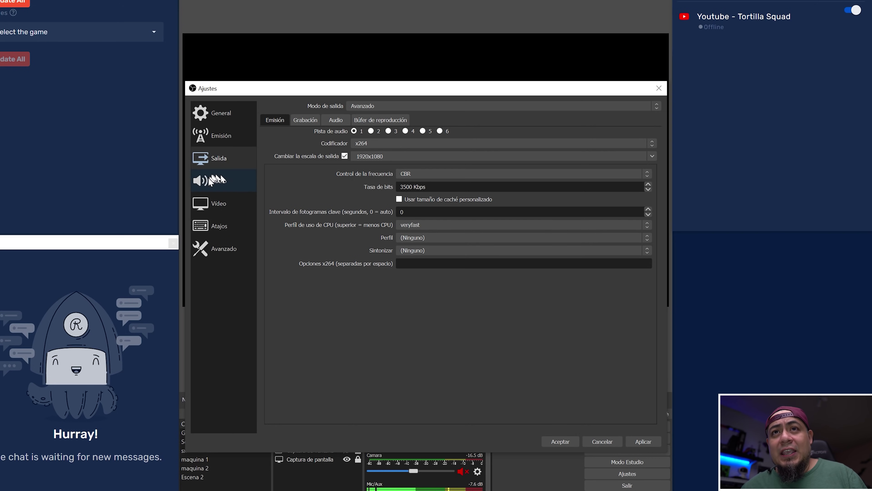
In the video settings, set the scaled output resolution to 1280x720 and the frame rate to 30 FPS
{"action": "left_click", "coordinate": [214, 202]}
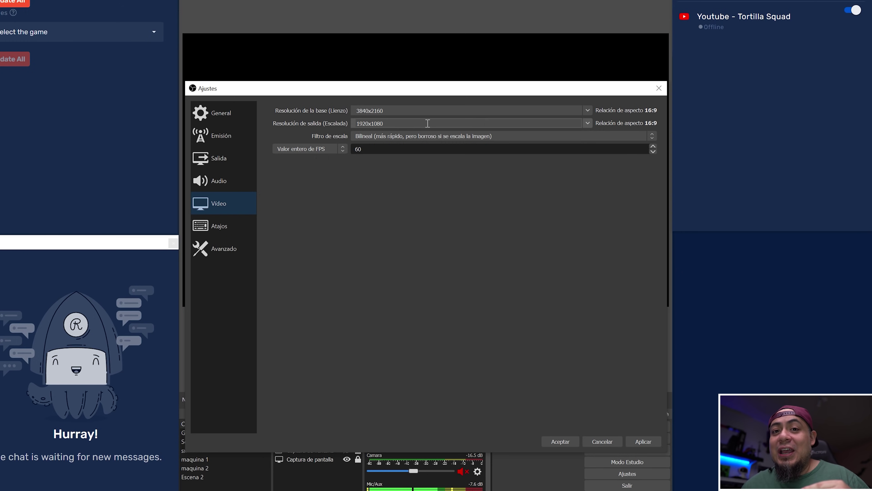
{"action": "left_click", "coordinate": [587, 123]}
{"action": "scroll", "coordinate": [530, 187], "scroll_direction": "down", "scroll_amount": 1}
{"action": "left_click", "coordinate": [471, 193]}
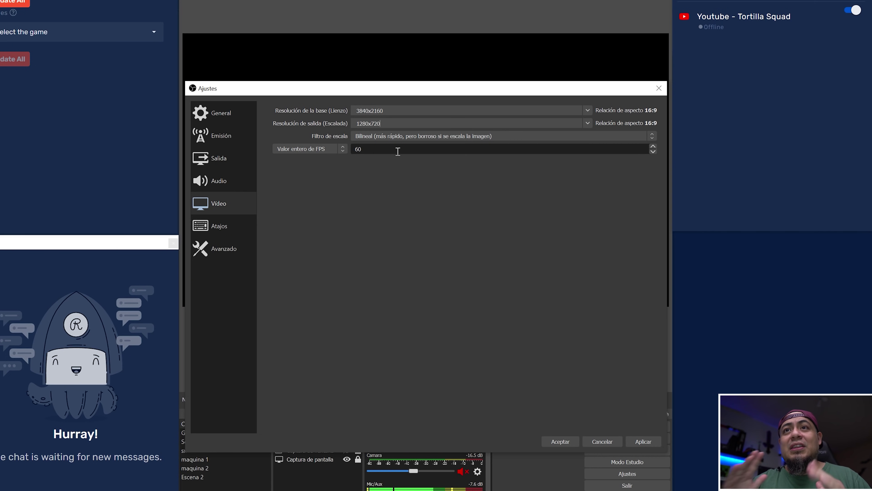
{"action": "double_click", "coordinate": [386, 152]}
{"action": "type", "text": "30"}
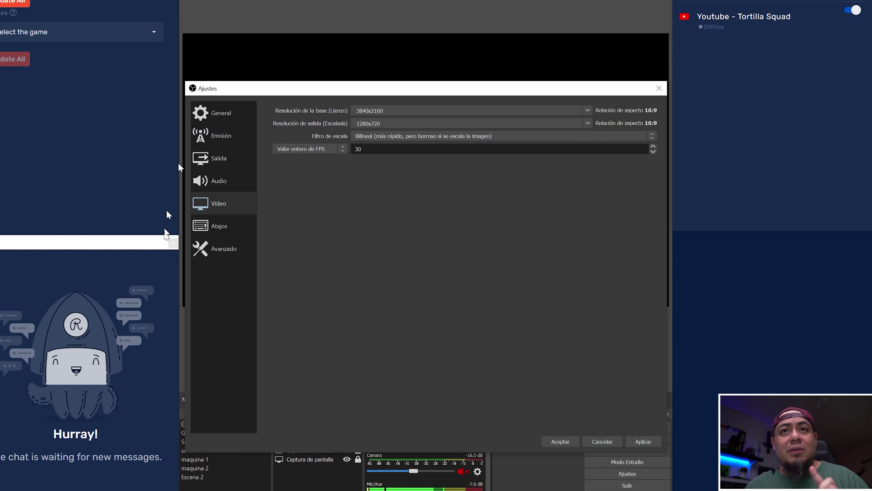
Look over the advanced settings, and apply and accept all the changed settings
{"action": "left_click", "coordinate": [239, 252]}
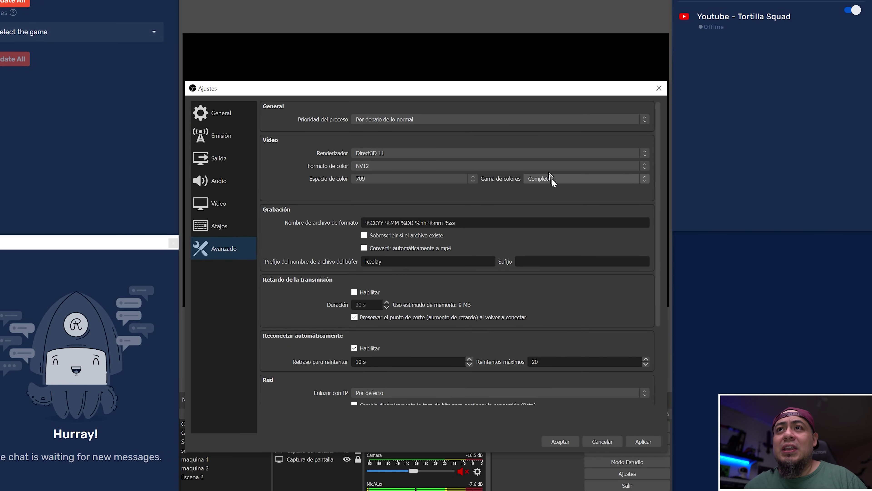
{"action": "left_click", "coordinate": [643, 441]}
{"action": "left_click", "coordinate": [558, 441]}
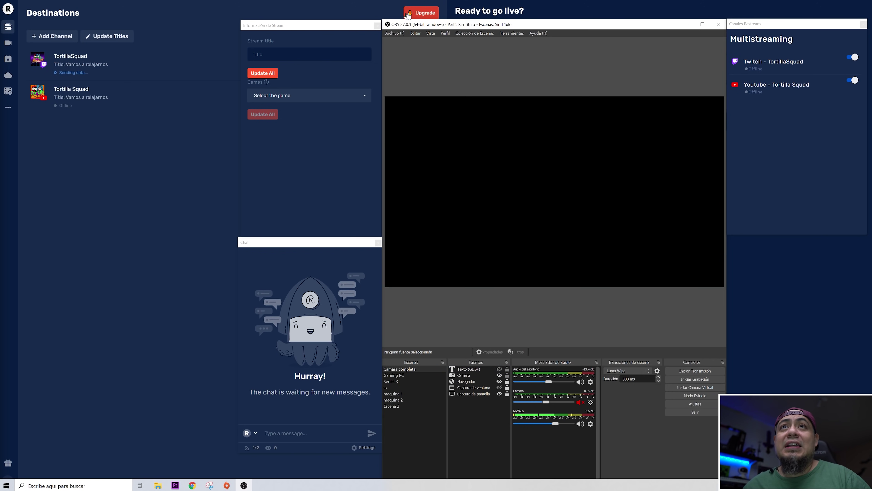
Reopen the video settings, try 1280x720 as the scaled output resolution, and set it to 1920x1080
{"action": "left_click", "coordinate": [395, 33]}
{"action": "left_click", "coordinate": [404, 58]}
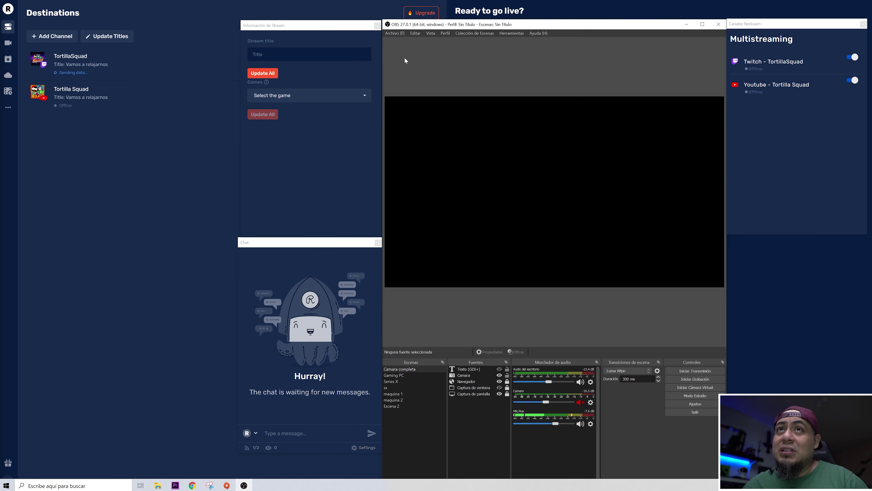
{"action": "left_click", "coordinate": [405, 215]}
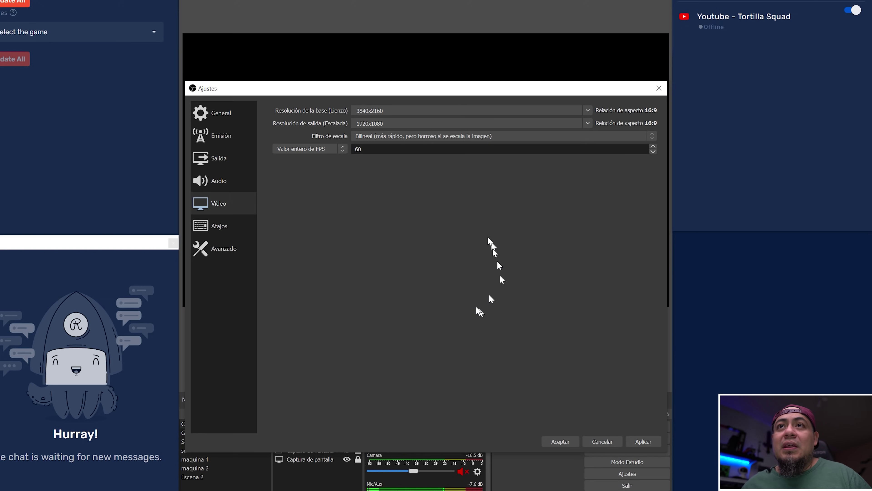
{"action": "left_click", "coordinate": [585, 125]}
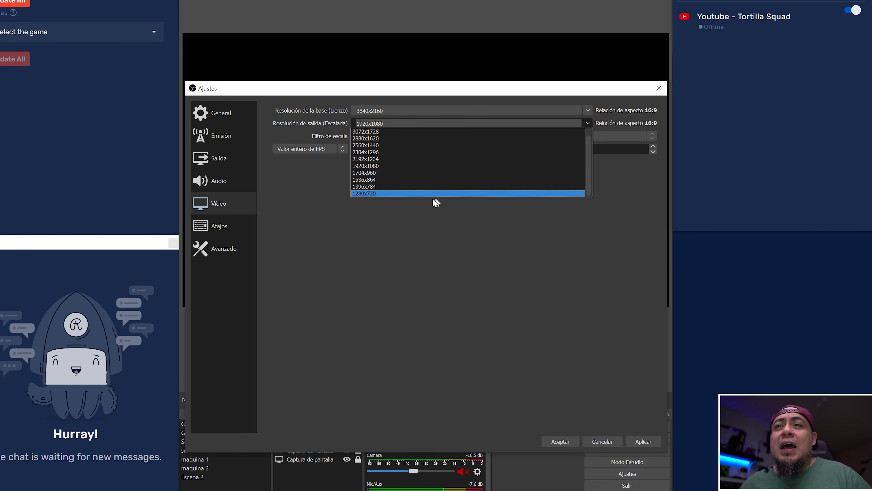
{"action": "left_click", "coordinate": [436, 203]}
{"action": "left_click", "coordinate": [587, 123]}
{"action": "left_click", "coordinate": [541, 182]}
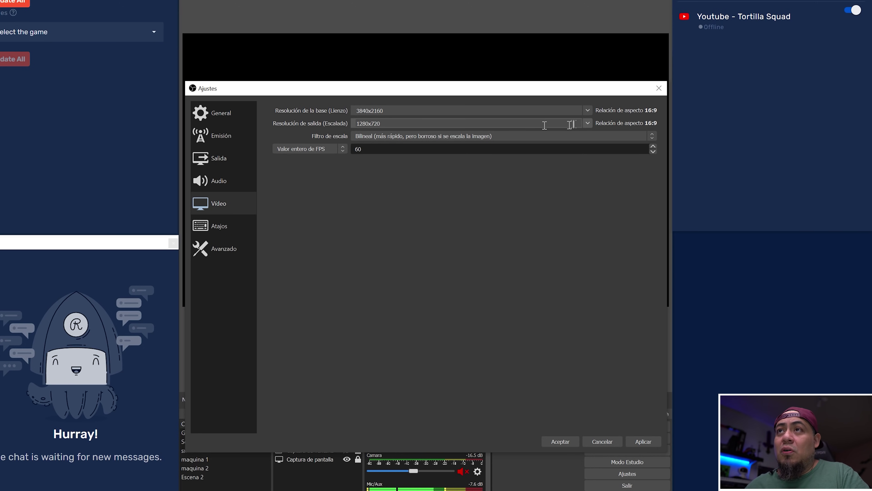
{"action": "left_click", "coordinate": [587, 123]}
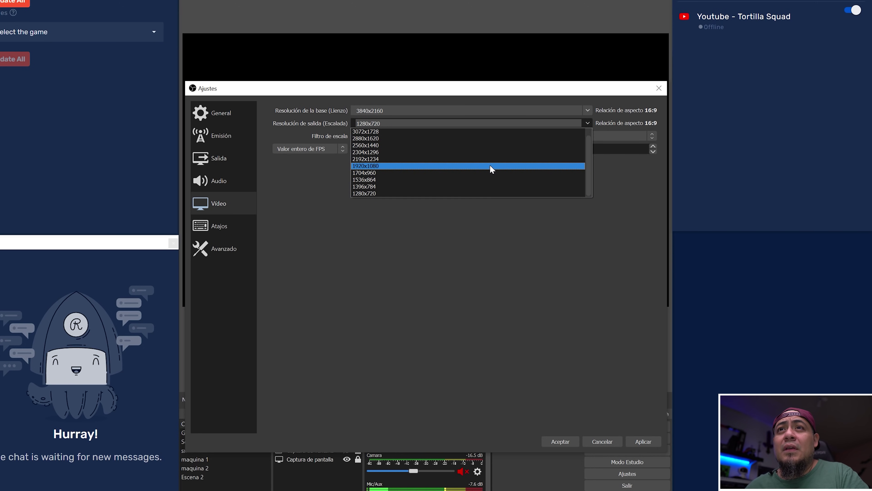
{"action": "left_click", "coordinate": [489, 166]}
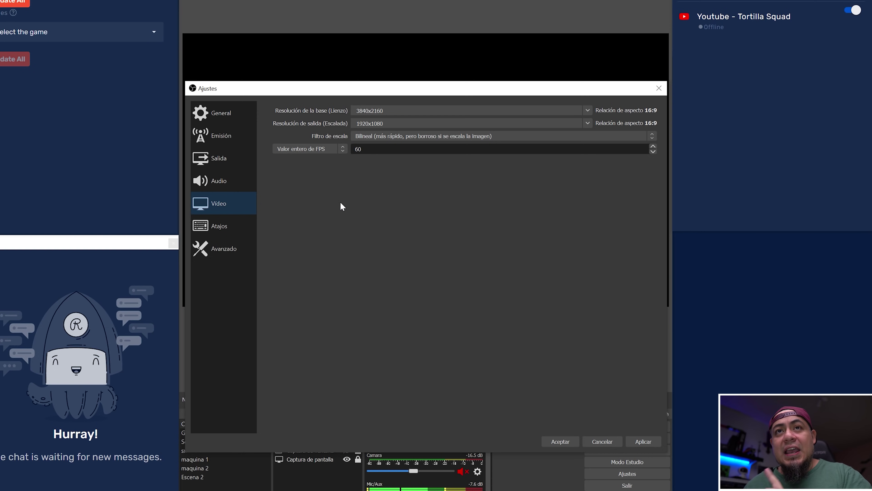
In the streaming output settings, change the encoder from x264 to NVIDIA NVENC H.264 (new)
{"action": "left_click", "coordinate": [230, 161]}
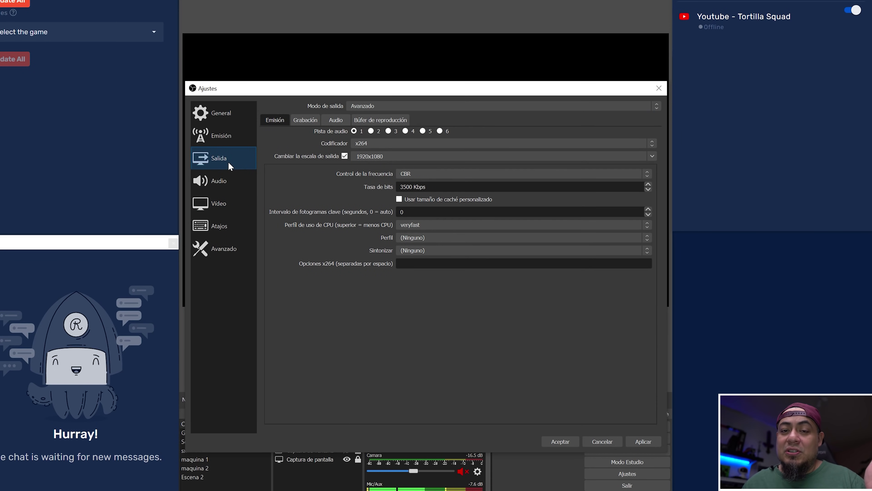
{"action": "left_click", "coordinate": [393, 141]}
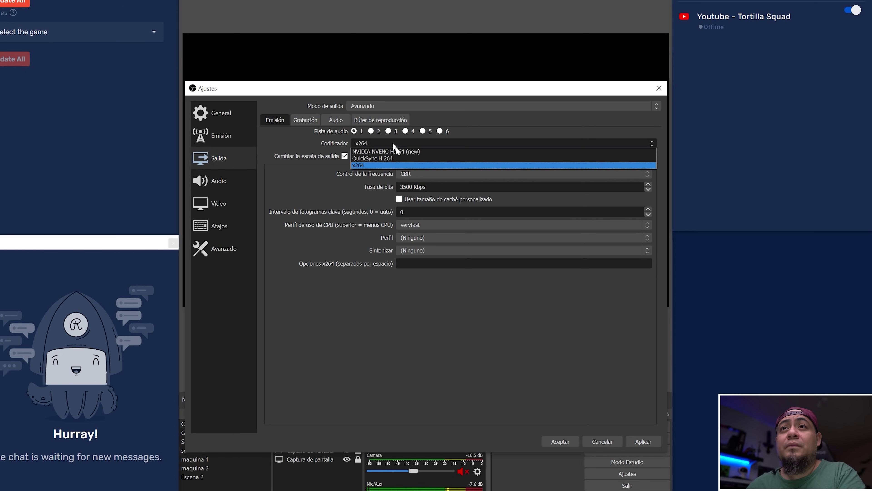
{"action": "left_click", "coordinate": [414, 146]}
{"action": "left_click", "coordinate": [418, 145]}
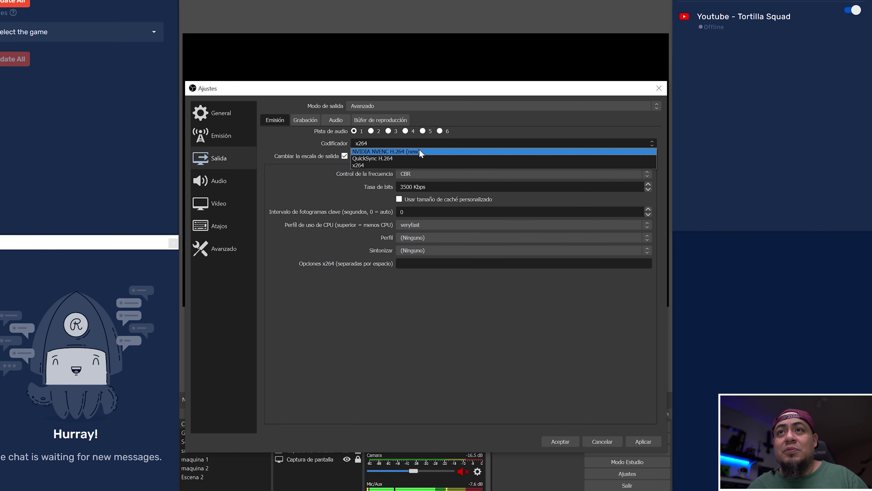
{"action": "left_click", "coordinate": [420, 151]}
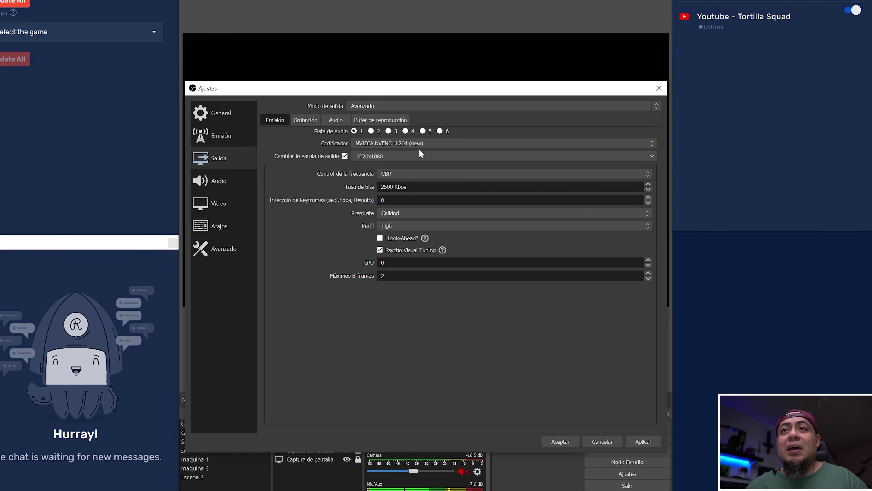
Try 7500 Kbps as the streaming bitrate, replace it with 6000 Kbps, and apply the settings
{"action": "left_click_drag", "start_coordinate": [407, 187], "coordinate": [347, 185]}
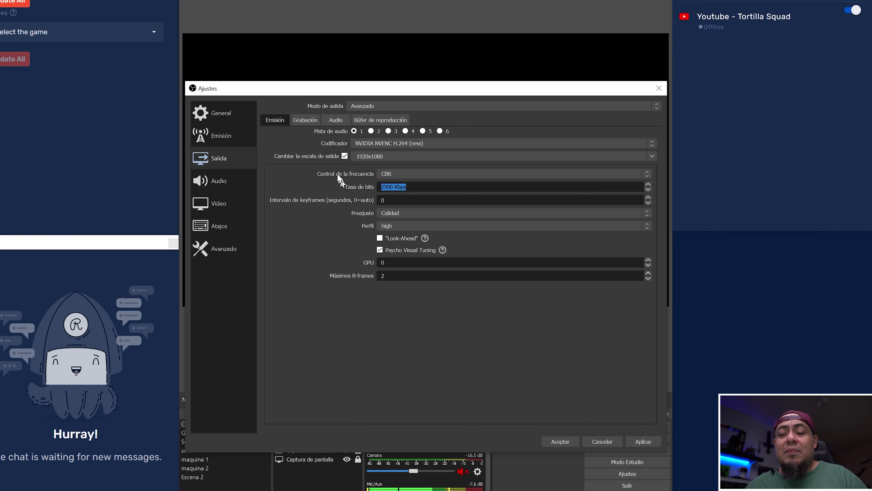
{"action": "type", "text": "7500"}
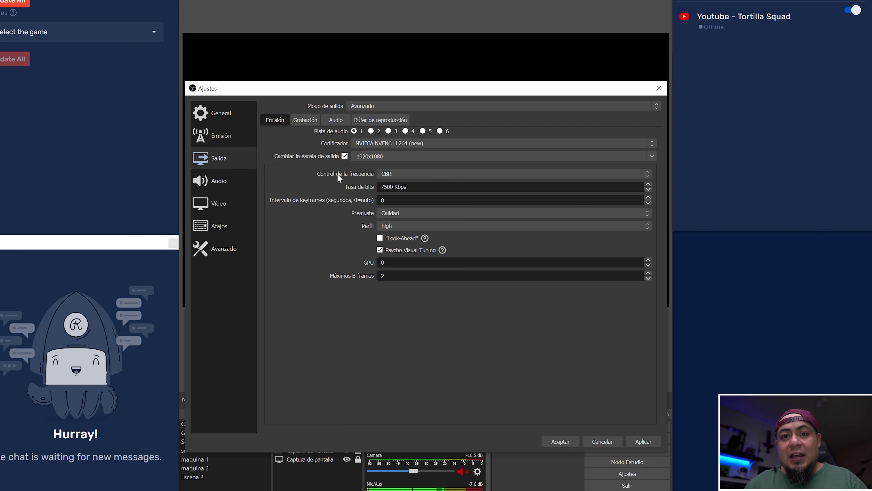
{"action": "key", "text": "BackSpace"}
{"action": "key", "text": "BackSpace"}
{"action": "key", "text": "BackSpace"}
{"action": "key", "text": "BackSpace"}
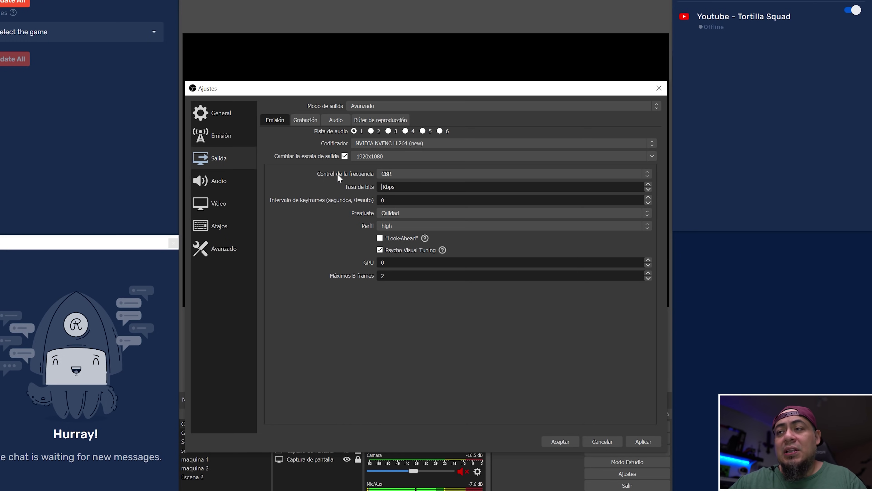
{"action": "type", "text": "6000"}
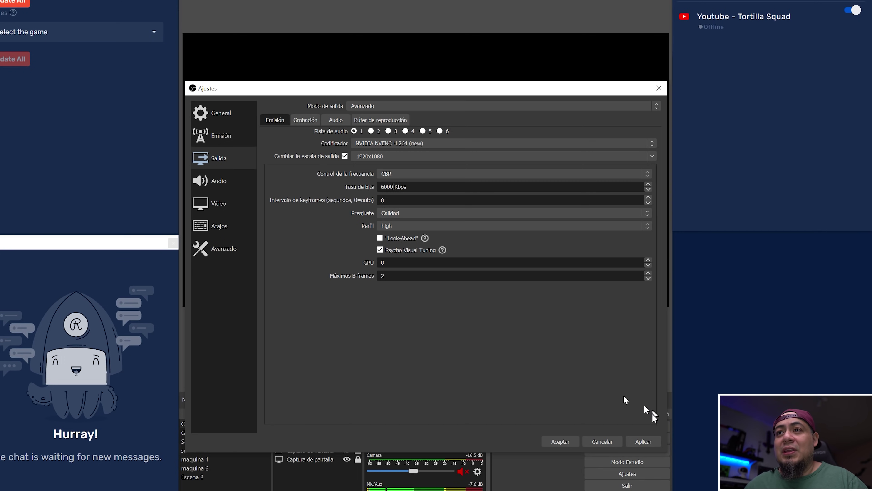
{"action": "left_click", "coordinate": [643, 442]}
Switch to NVIDIA Broadcast, look over its microphone and camera effects, and minimize it
{"action": "left_click", "coordinate": [649, 381]}
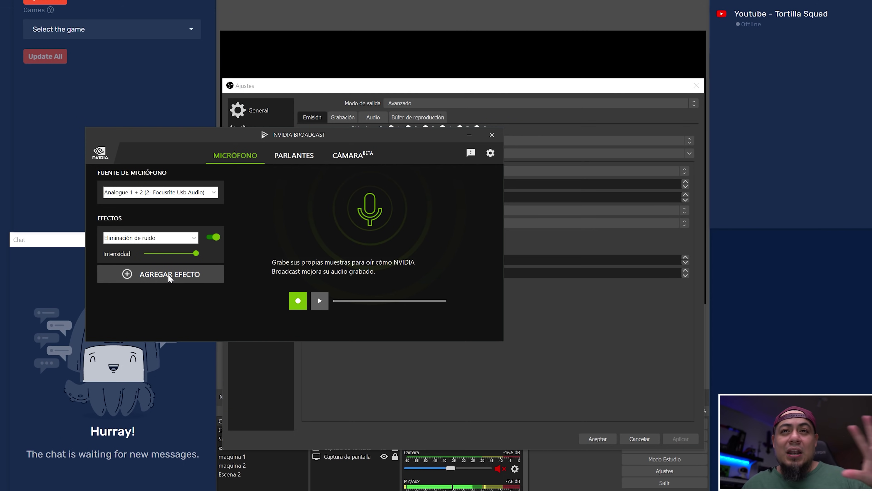
{"action": "left_click", "coordinate": [353, 156]}
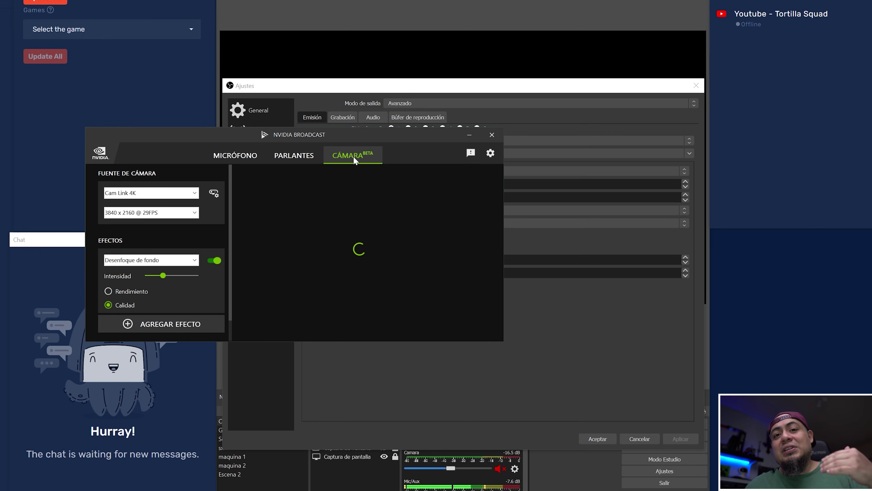
{"action": "left_click", "coordinate": [467, 136]}
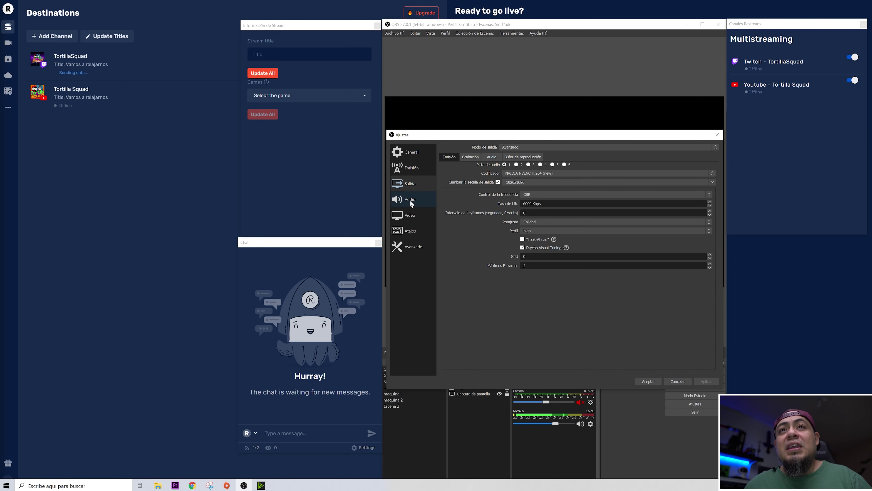
Check the Restream.io service and server in the stream settings, and accept the settings
{"action": "left_click", "coordinate": [427, 165]}
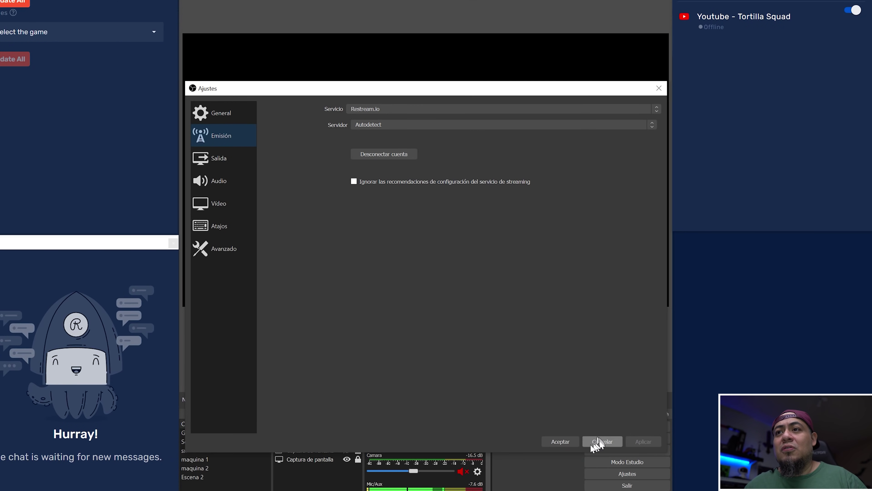
{"action": "left_click", "coordinate": [559, 441]}
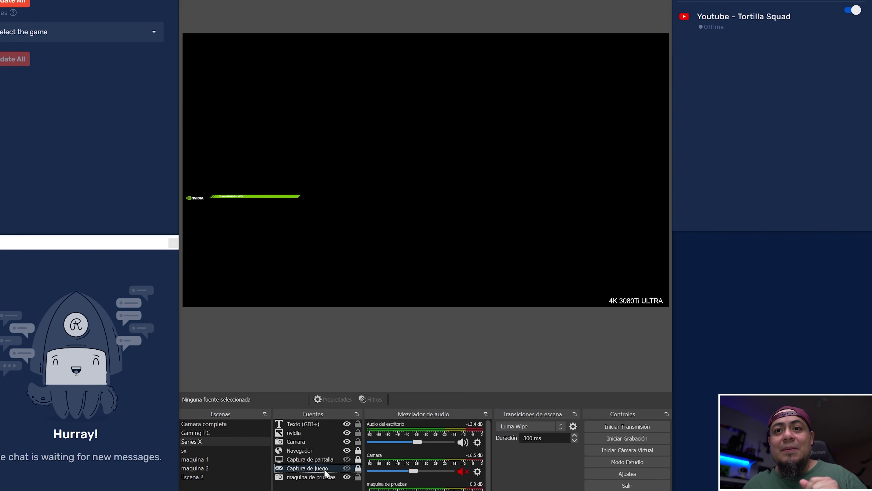
Examine the windows available to the Captura de juego source in its properties, and cancel without changes
{"action": "right_click", "coordinate": [325, 470]}
{"action": "left_click", "coordinate": [346, 462]}
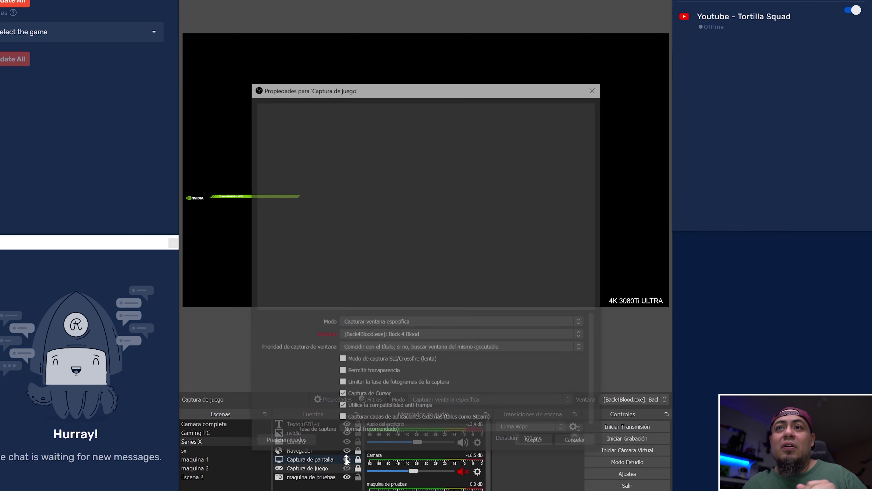
{"action": "left_click", "coordinate": [431, 334]}
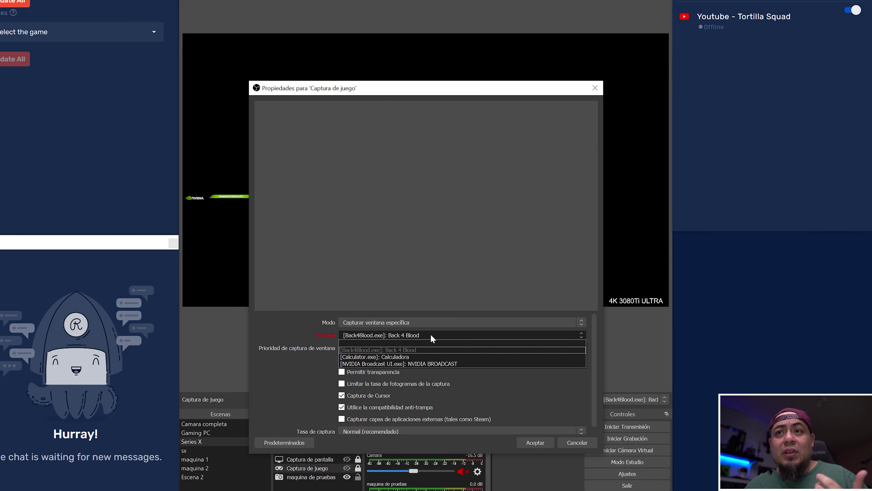
{"action": "left_click", "coordinate": [513, 387]}
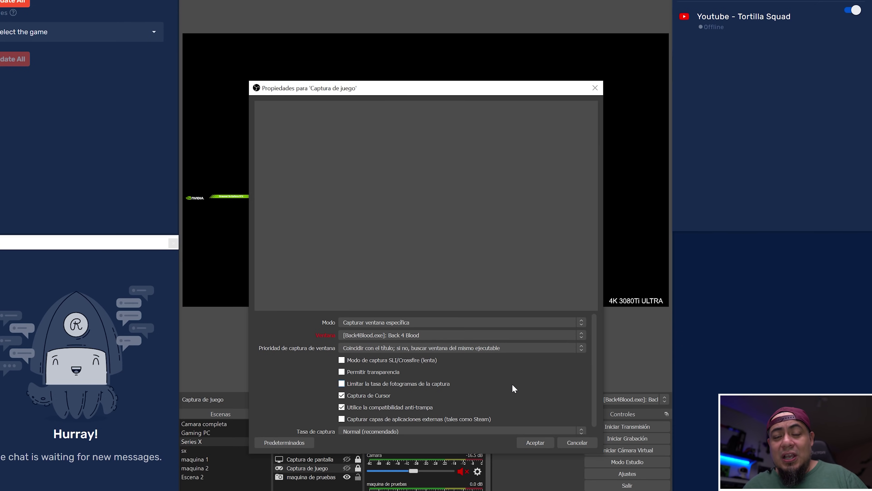
{"action": "left_click", "coordinate": [577, 443]}
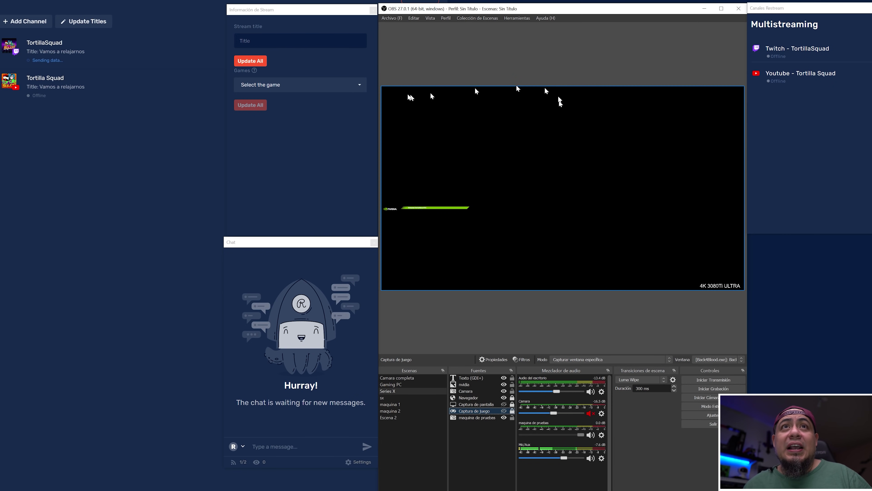
Look over the stream title and game selection in the Restream stream information
{"action": "left_click", "coordinate": [281, 42]}
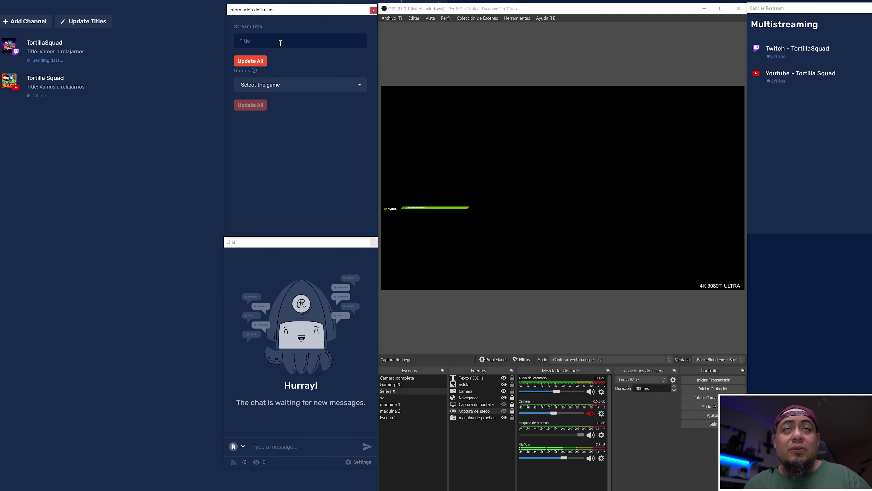
{"action": "left_click", "coordinate": [300, 86]}
{"action": "left_click", "coordinate": [324, 53]}
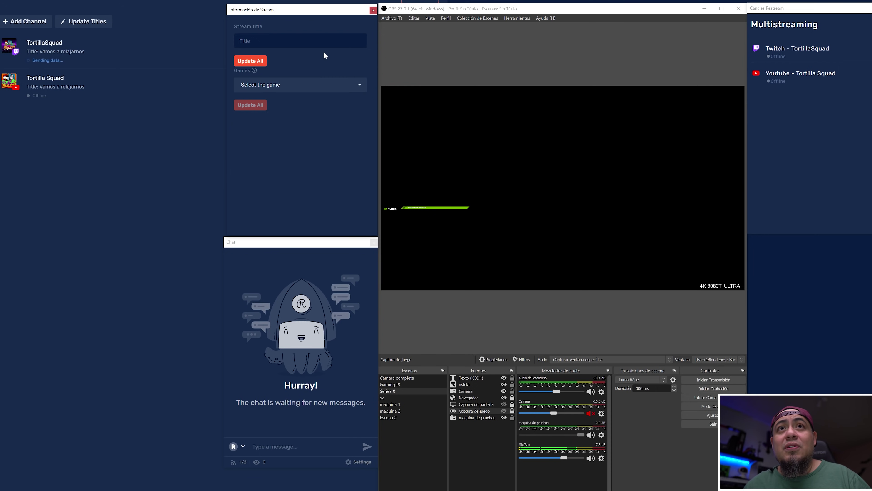